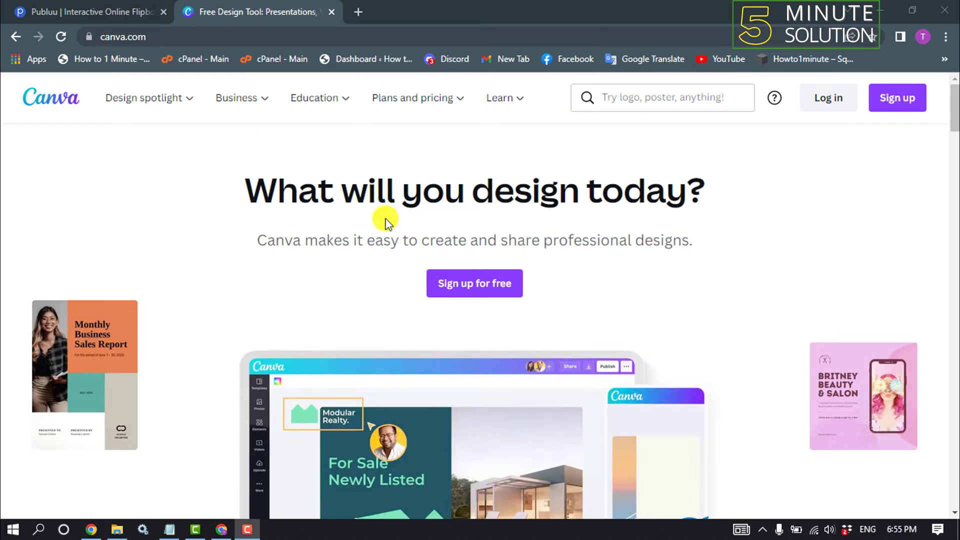
Step: Search Canva for 'booklet' and start a new booklet design
click(637, 97)
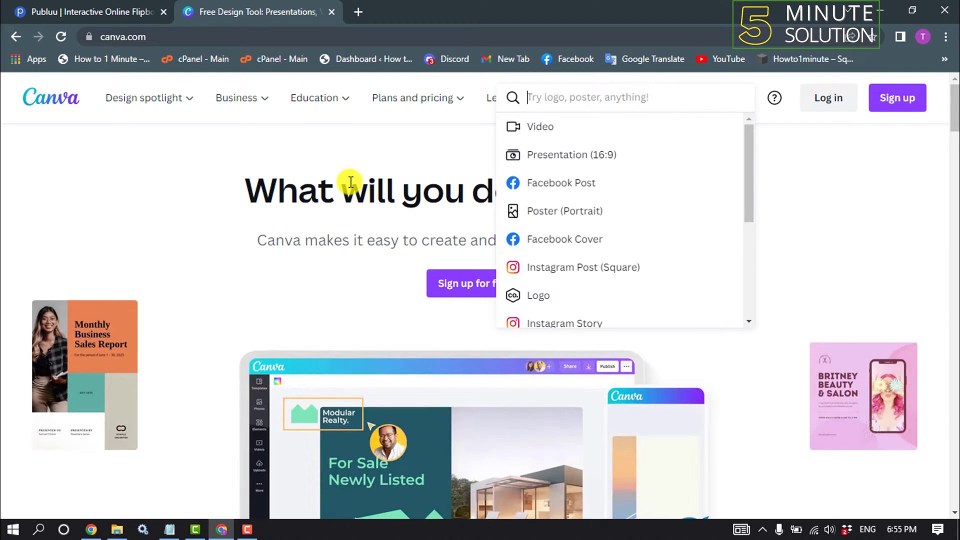
text(booklet)
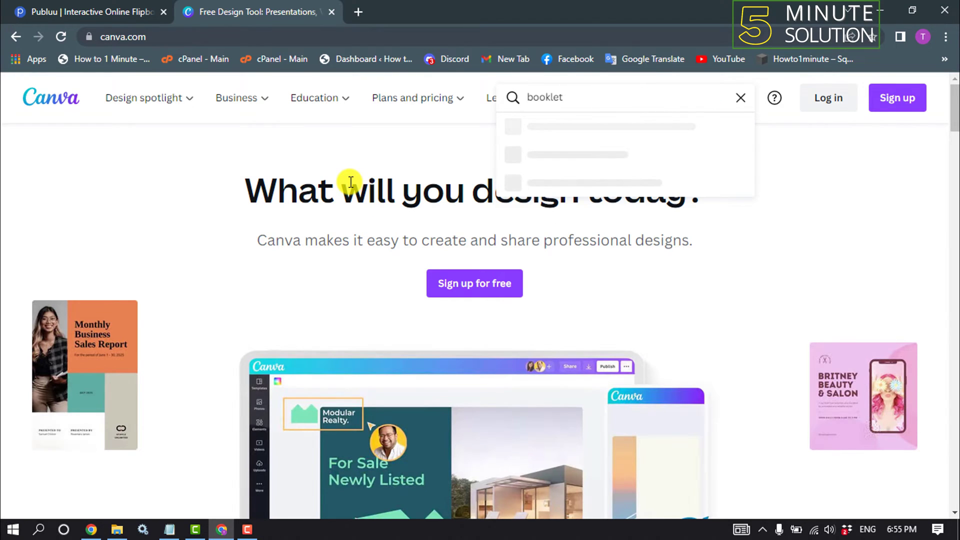
key(Return)
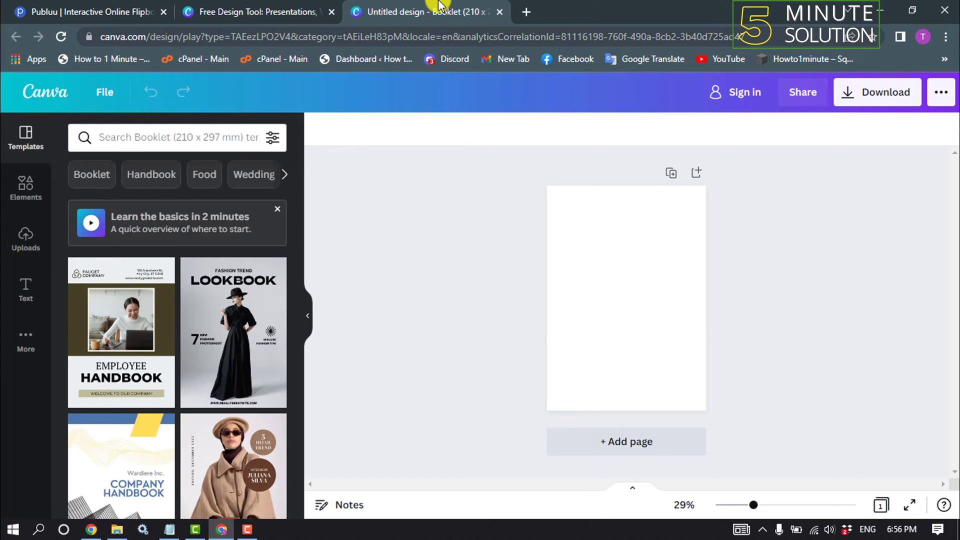
Step: Apply the Fashion Trend template to the booklet page and select its FASHION TREND title
scroll(190, 307, down, 3)
scroll(221, 356, down, 4)
mouse_move(232, 300)
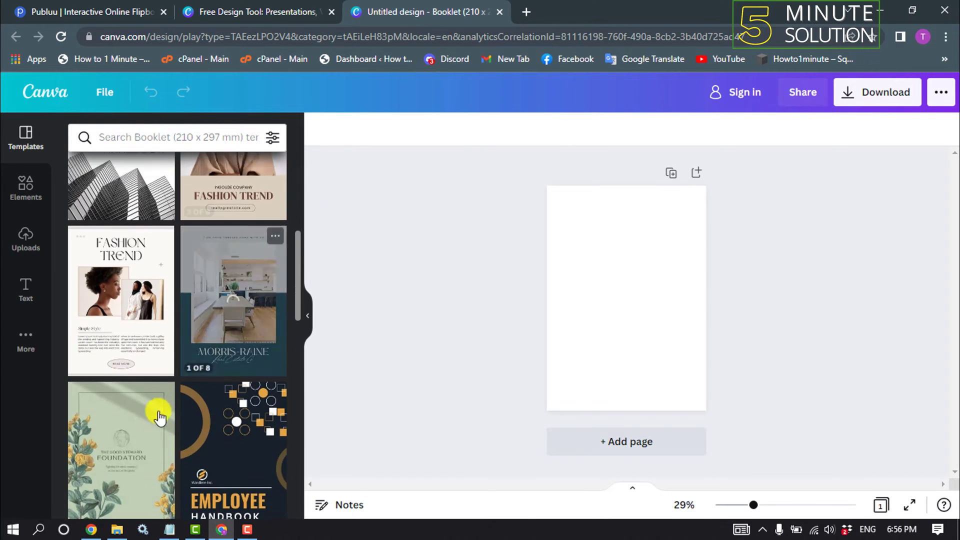
click(129, 327)
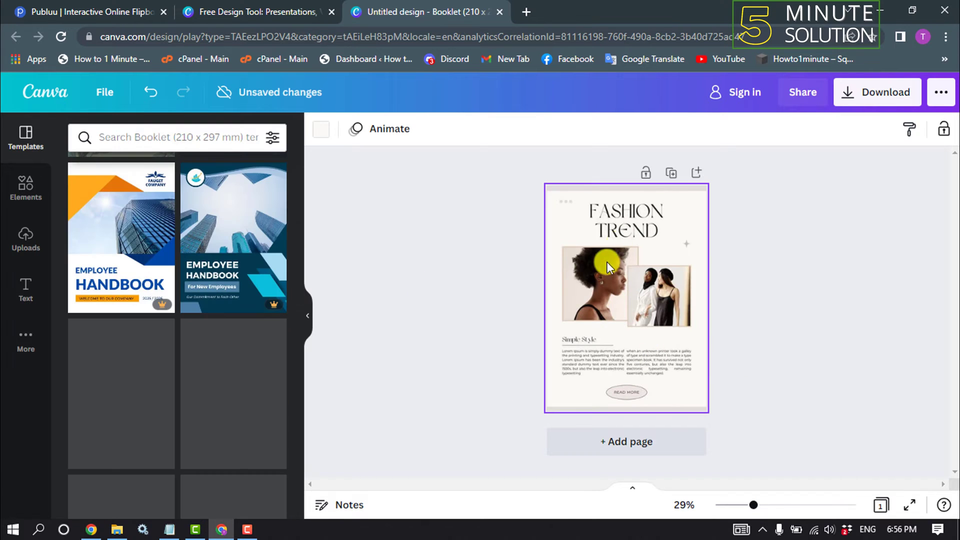
double_click(620, 235)
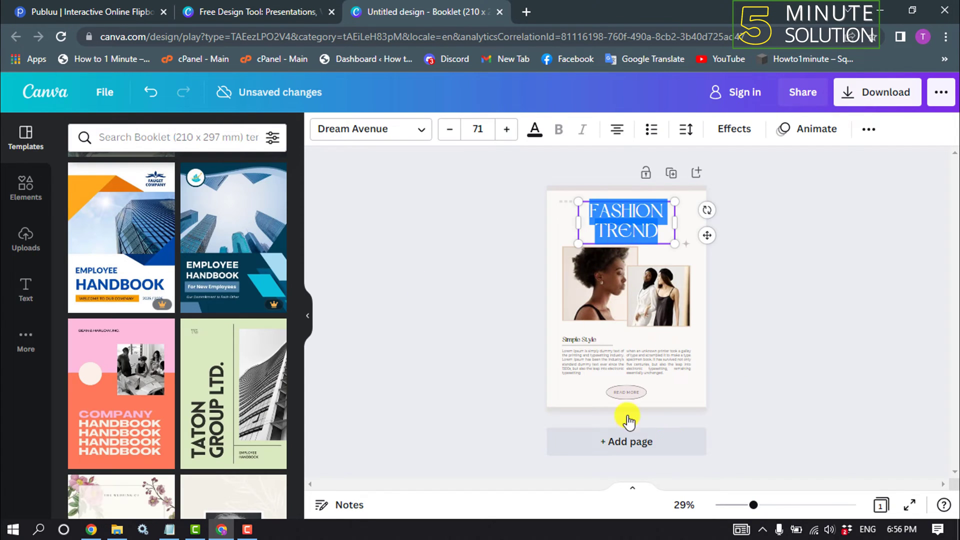
click(843, 306)
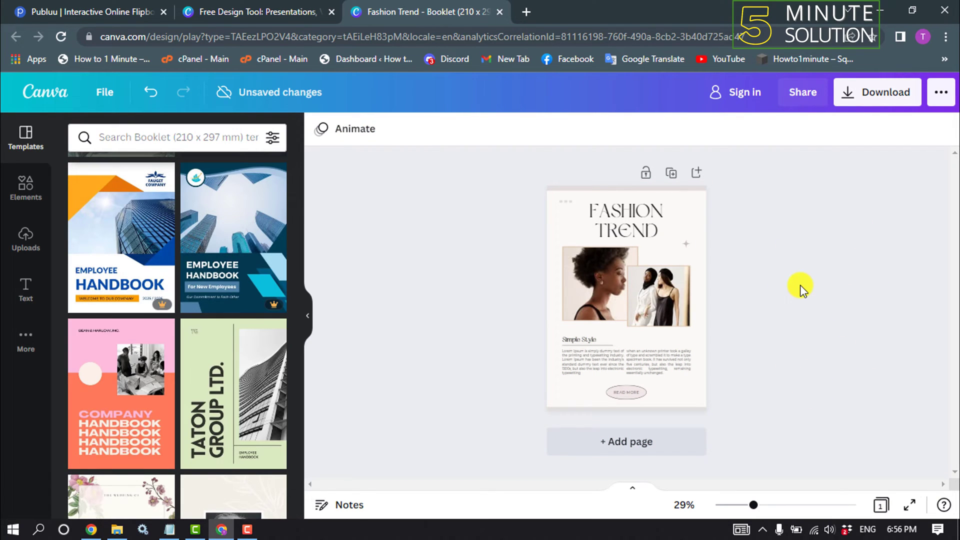
Step: Download the booklet as a PDF Standard file, then leave the Canva editor
click(870, 92)
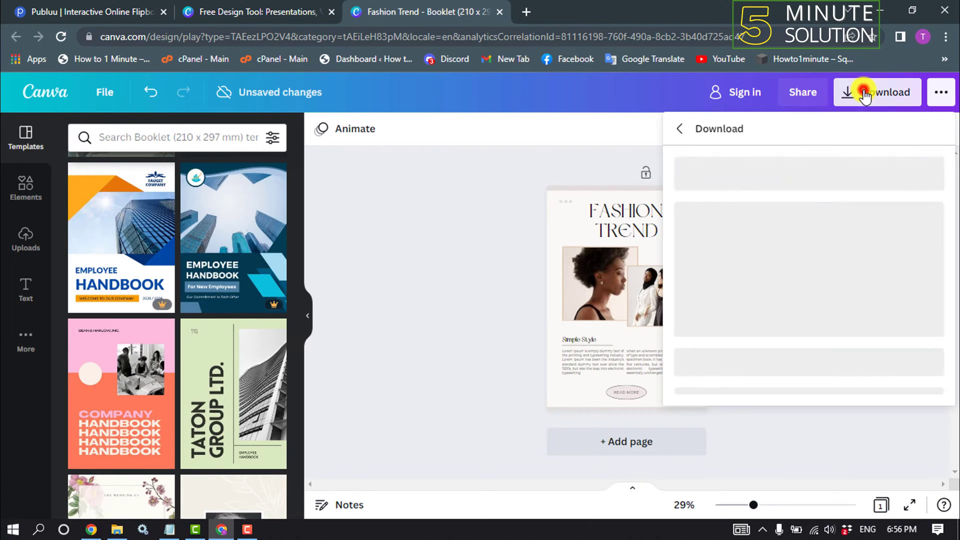
click(799, 193)
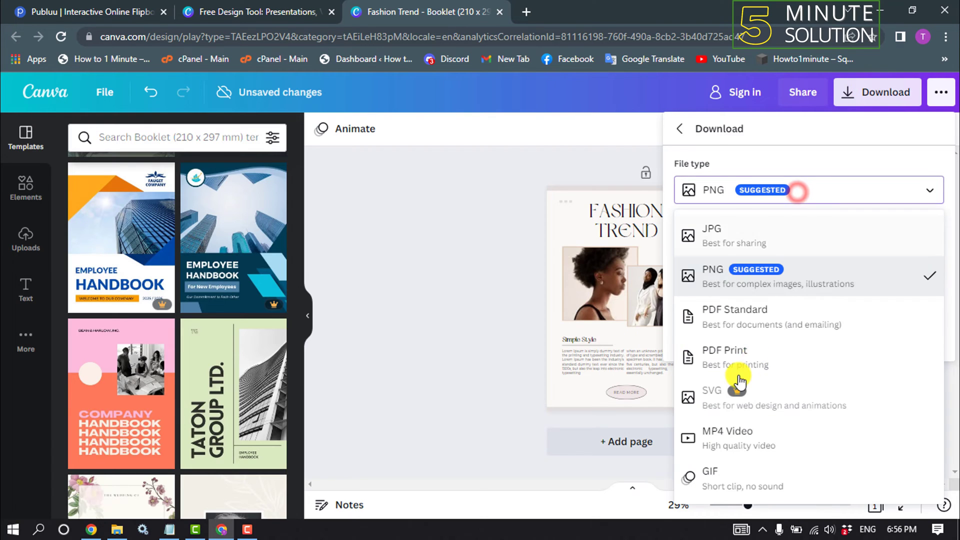
click(733, 314)
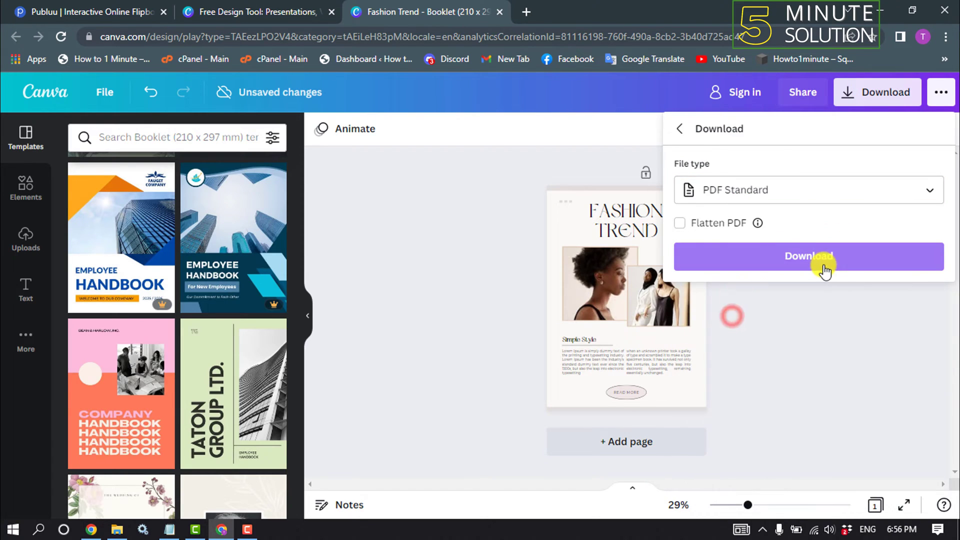
click(455, 229)
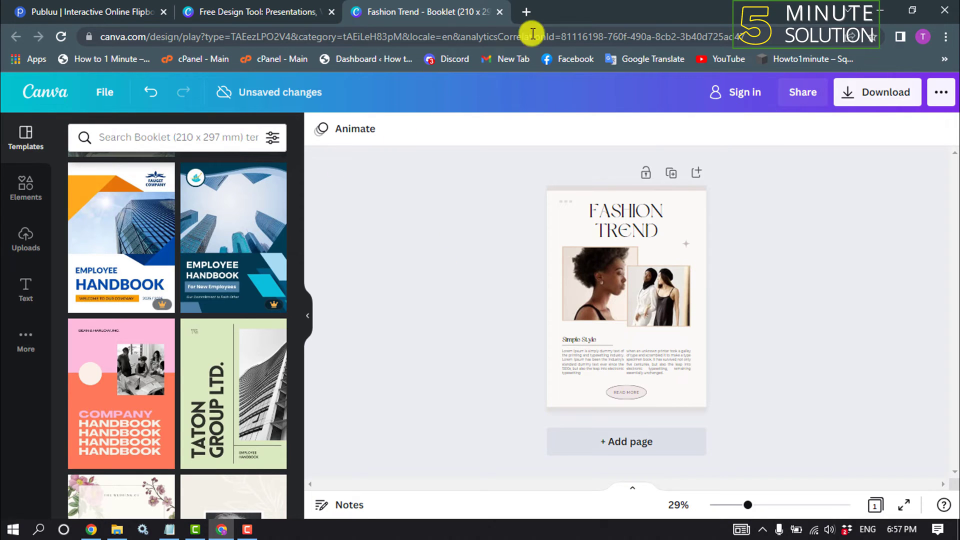
click(499, 11)
click(544, 113)
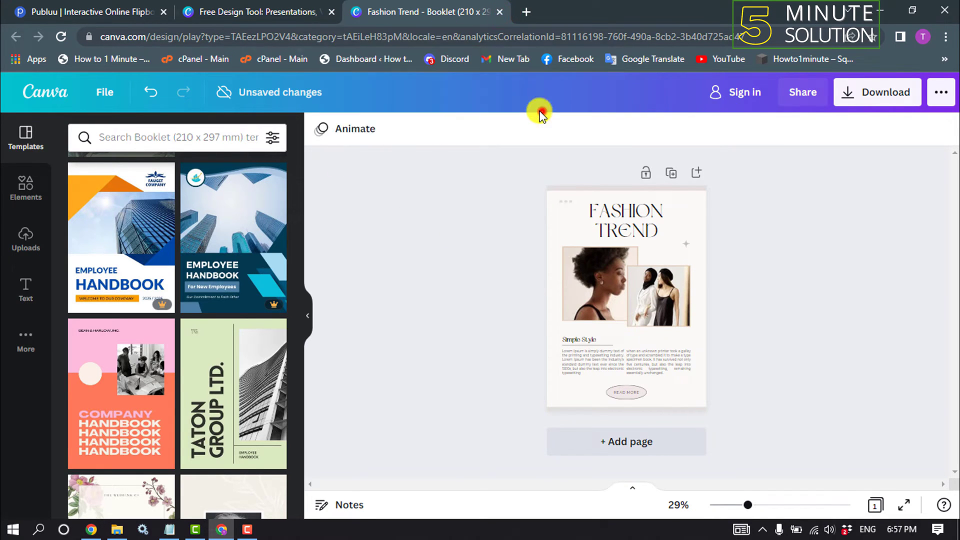
Step: Close the Canva tab and start Publuu with Try For Free
click(329, 11)
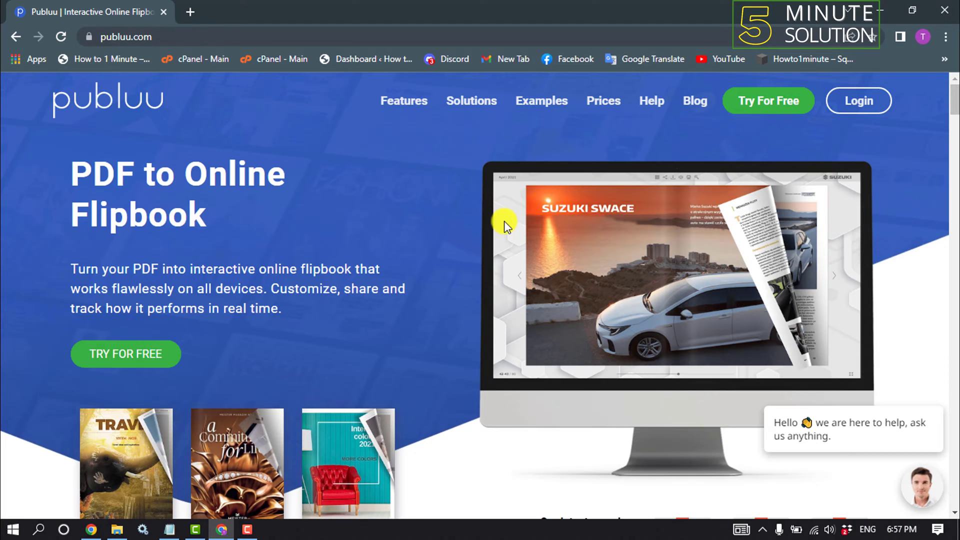
click(126, 357)
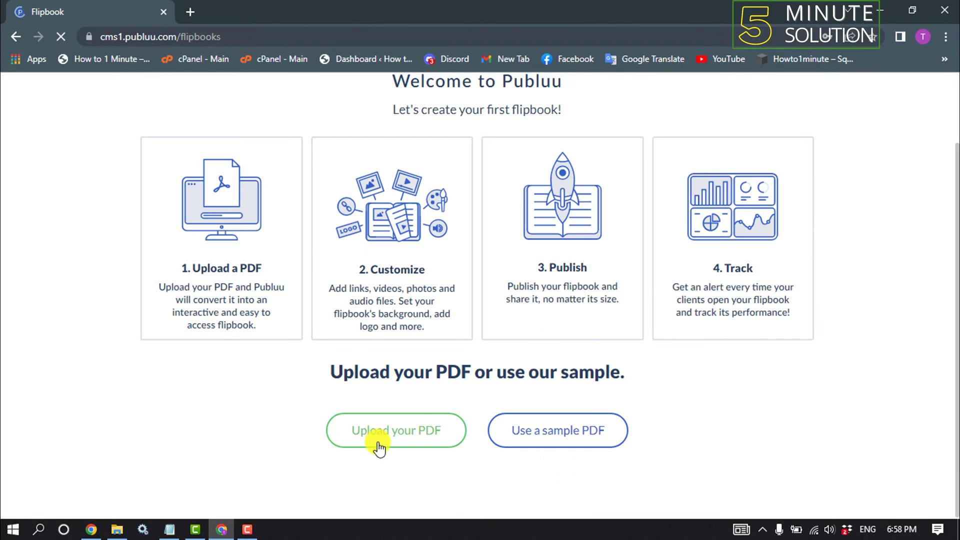
Step: Upload Trend Look Book Booklet.pdf from Downloads as a new Publuu flipbook
click(399, 443)
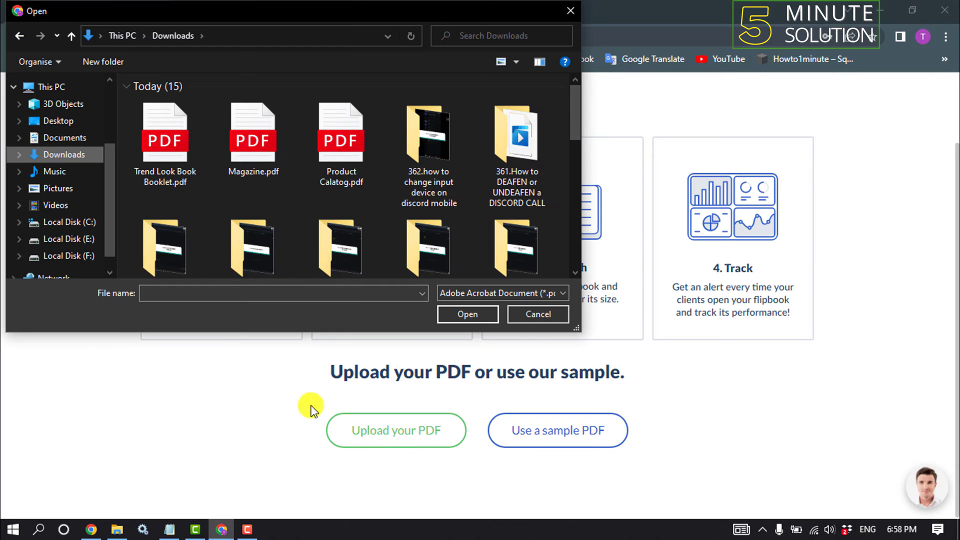
click(157, 158)
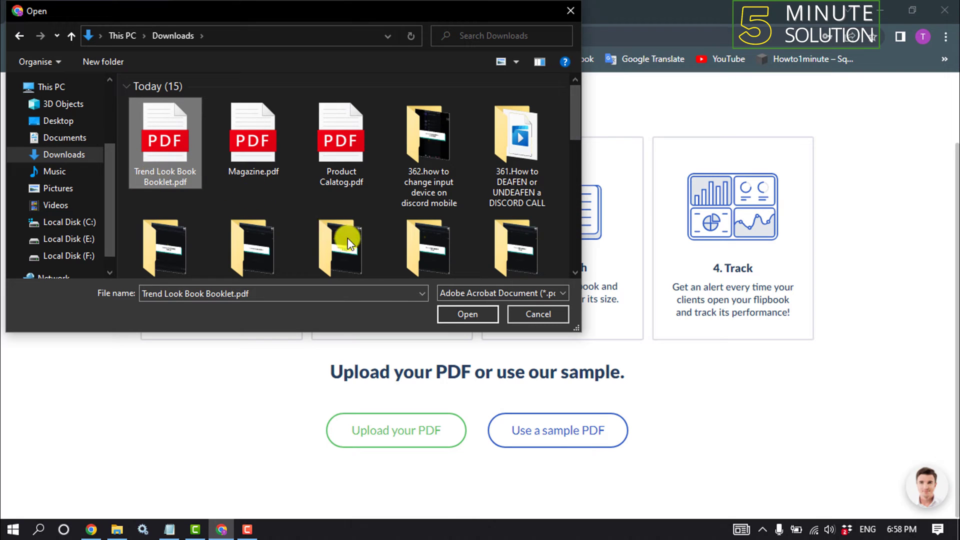
click(448, 317)
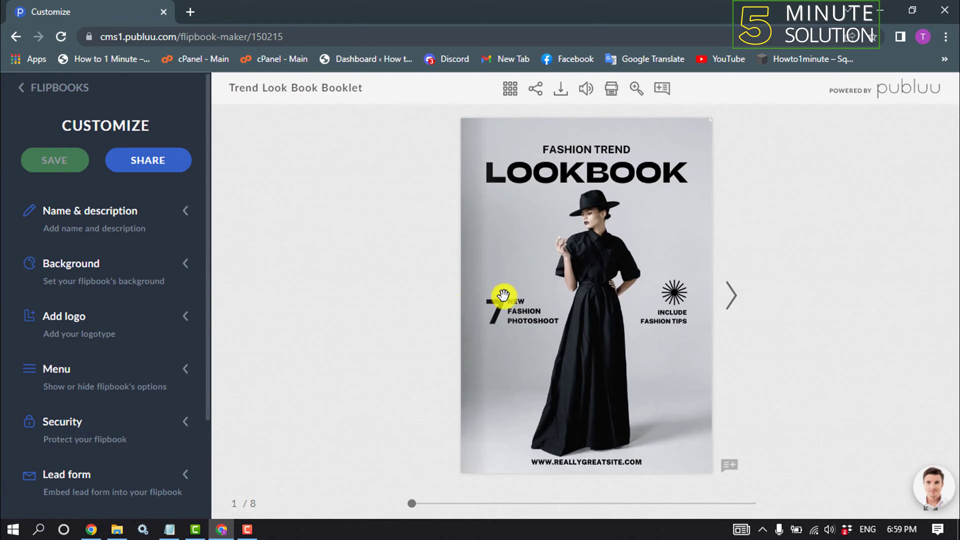
Step: Flip to the Minimalist and Modern spread and open the flipbook's name and description fields
click(734, 300)
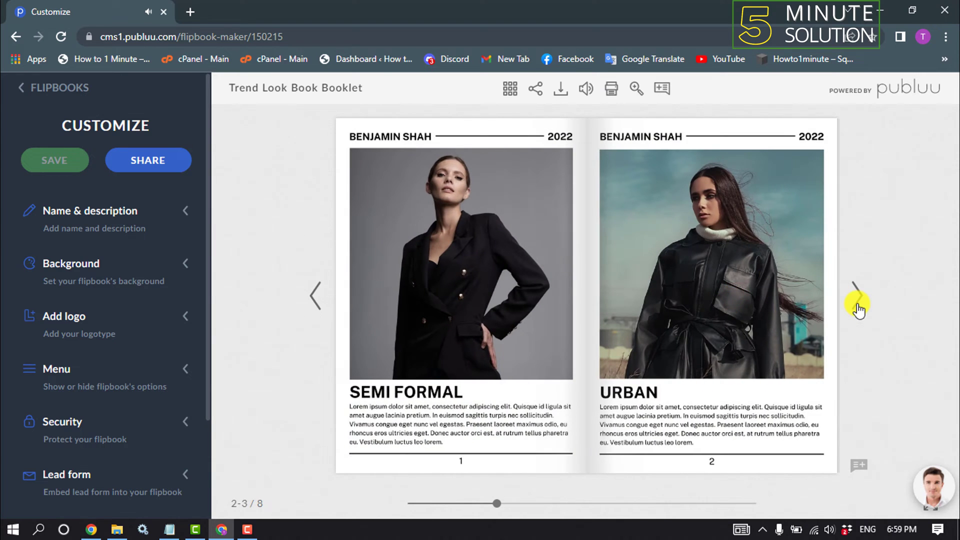
click(856, 300)
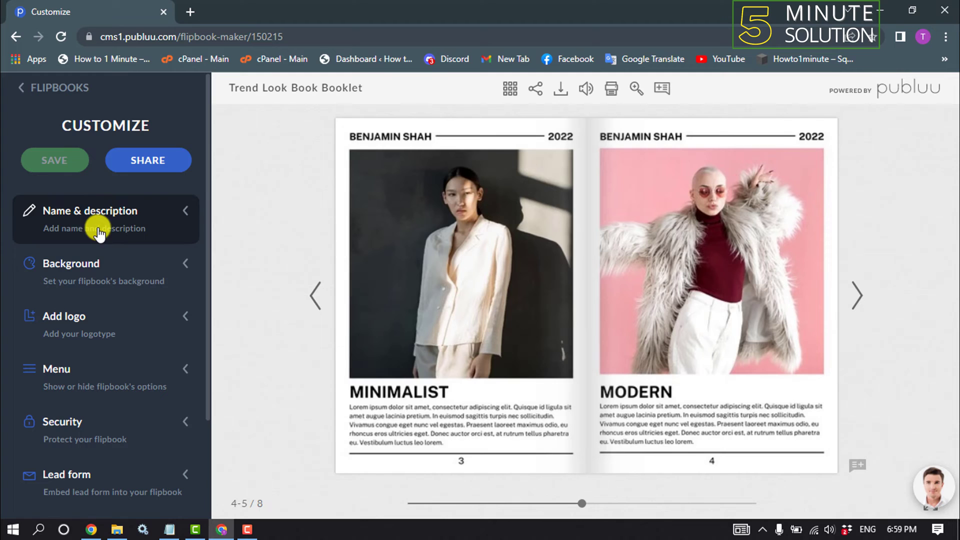
click(52, 229)
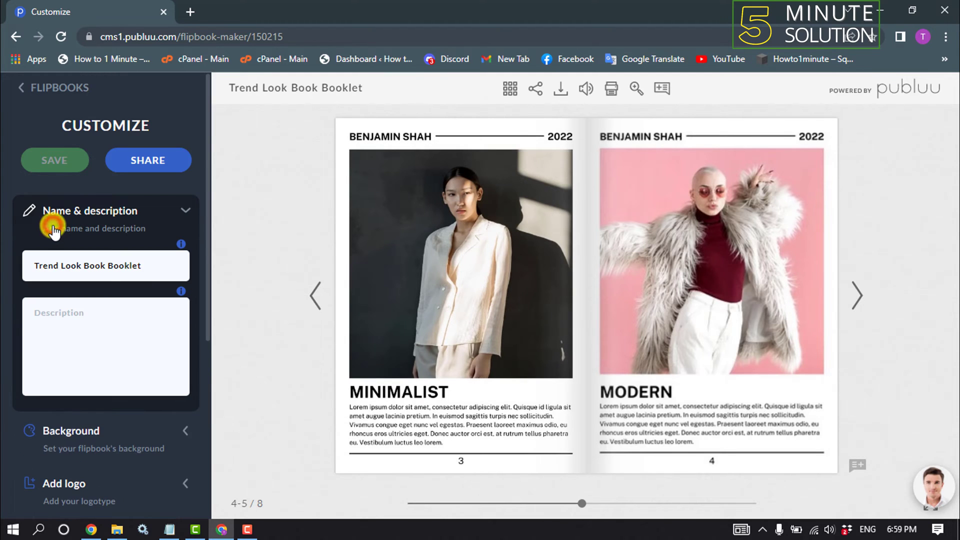
triple_click(150, 266)
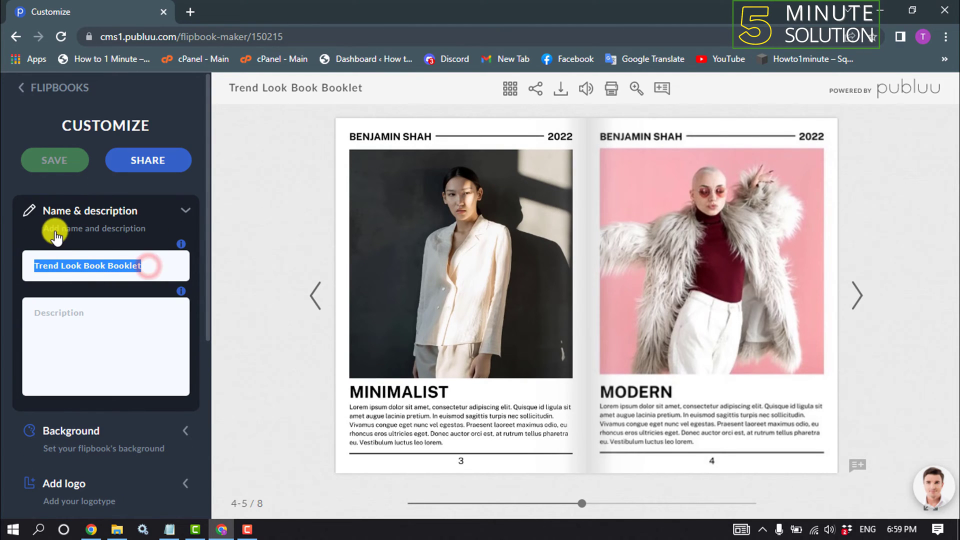
click(100, 323)
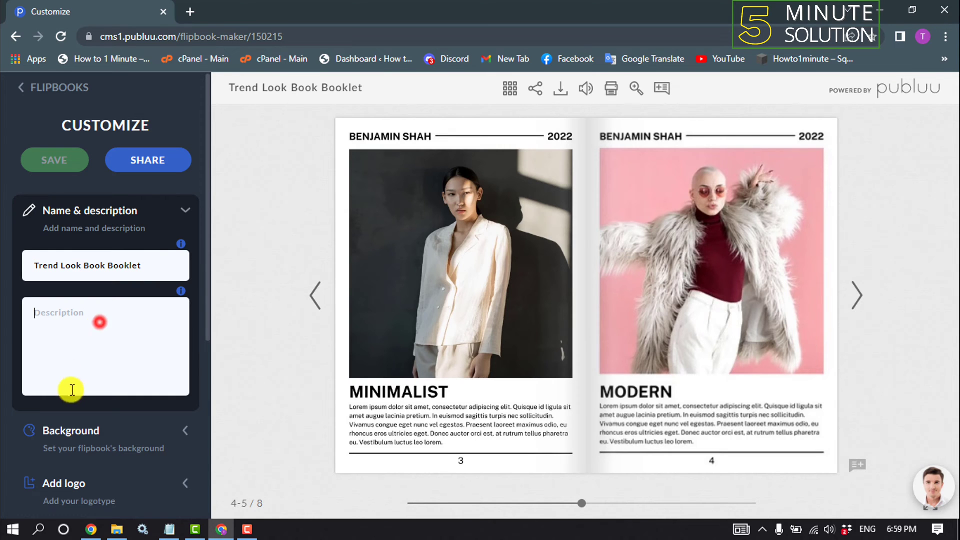
Step: Set the flipbook background to the dark wall and wooden floor theme
click(131, 237)
click(107, 269)
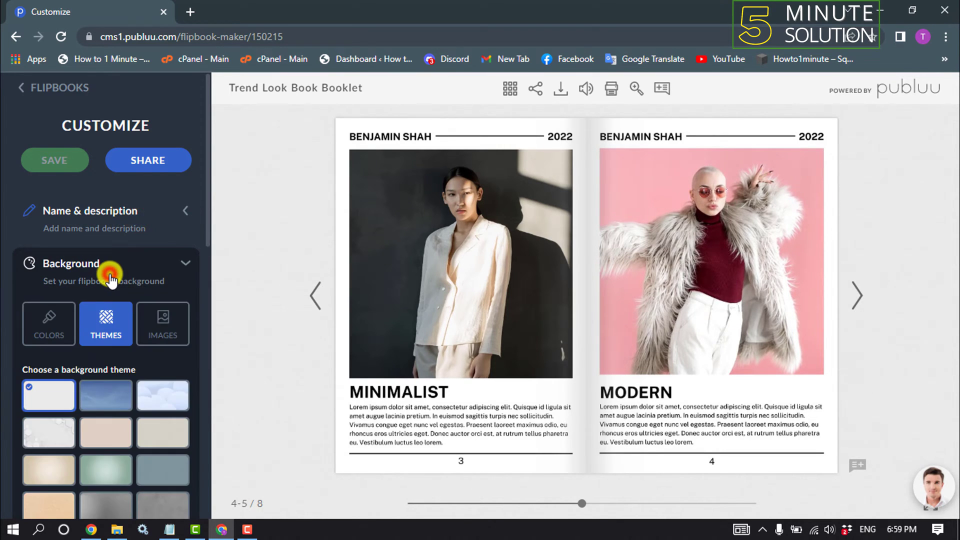
scroll(107, 350, down, 3)
scroll(125, 400, down, 1)
scroll(115, 300, down, 4)
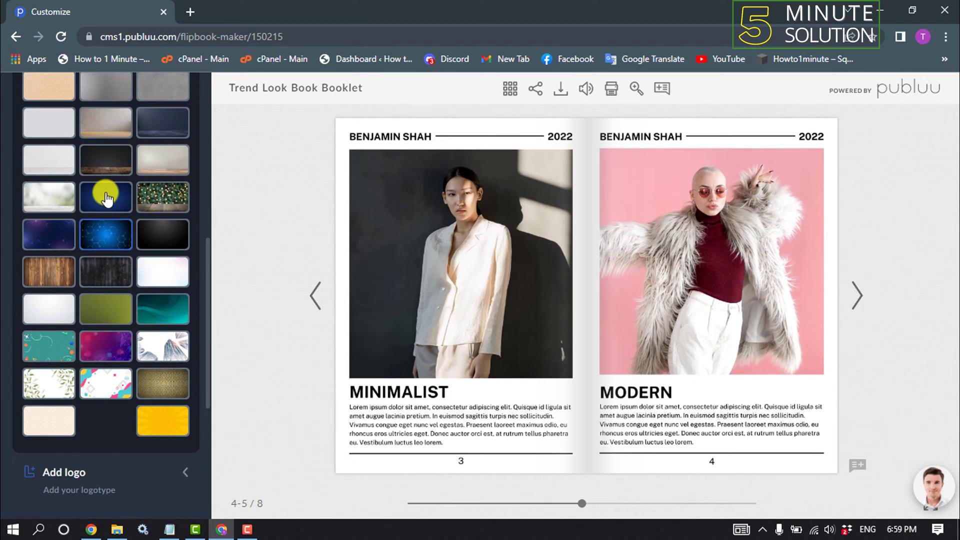
click(108, 170)
scroll(122, 274, down, 5)
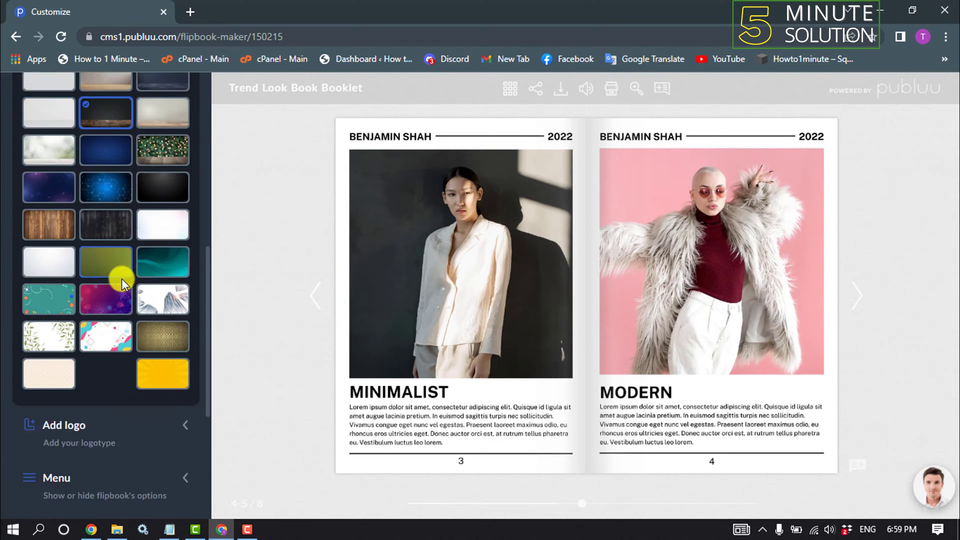
click(100, 191)
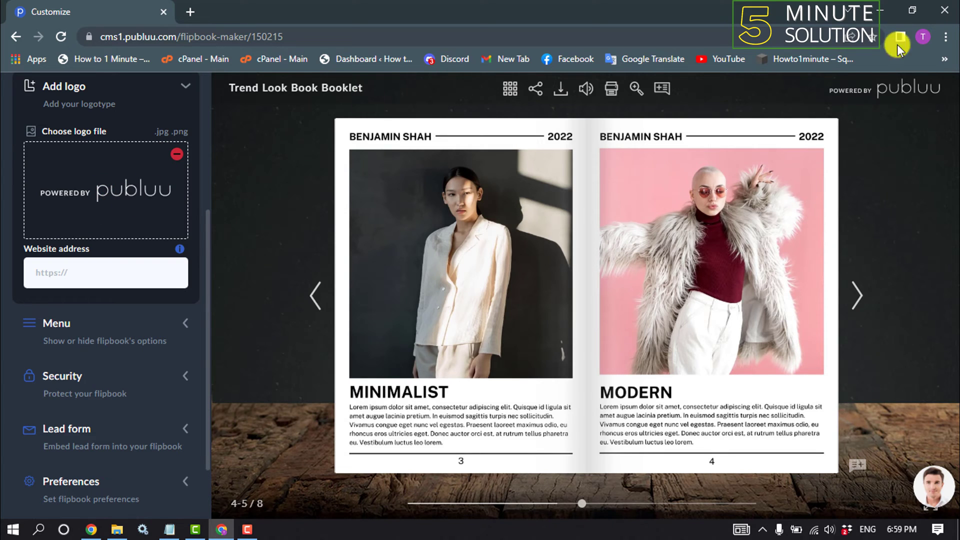
Step: Remove the Publuu logo and switch off Full screen and Page slider in the viewer menu
click(177, 155)
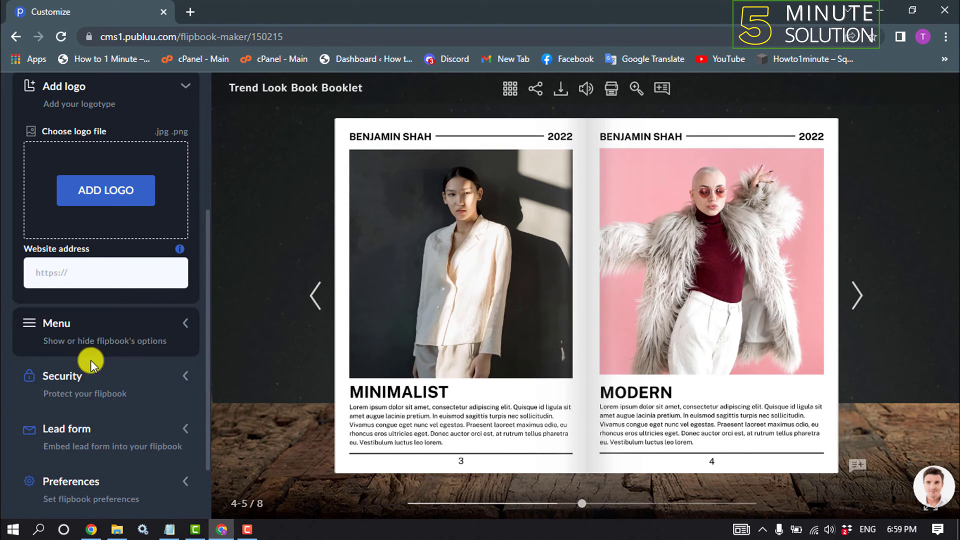
click(75, 345)
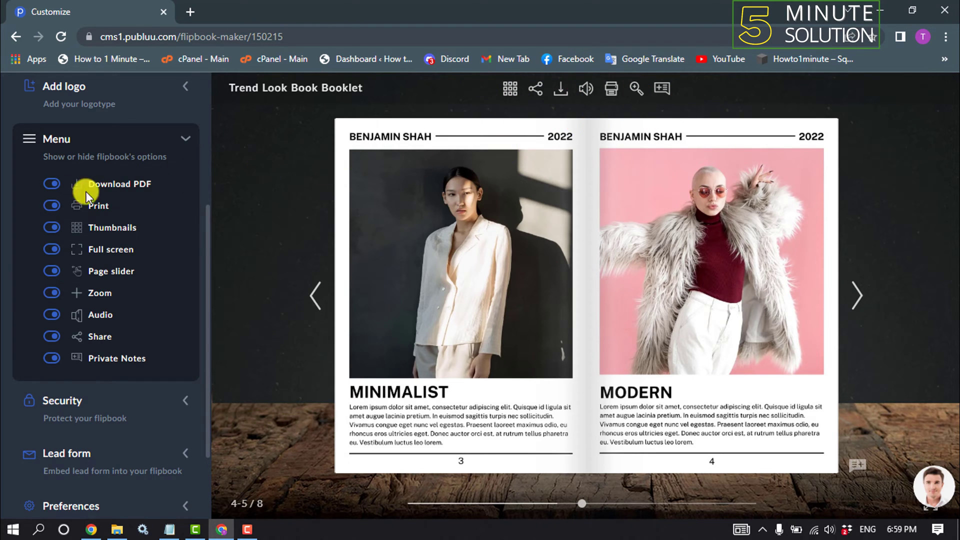
click(50, 229)
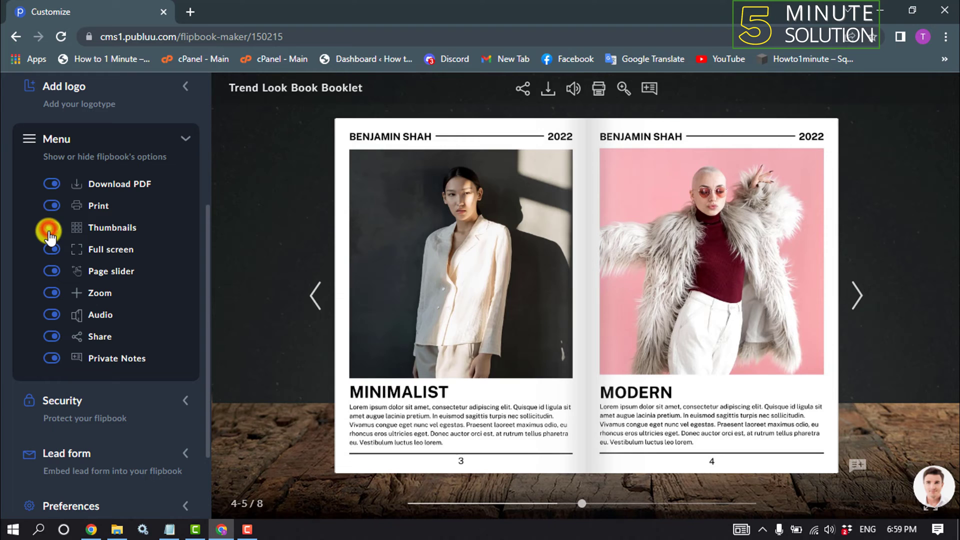
click(51, 249)
click(51, 271)
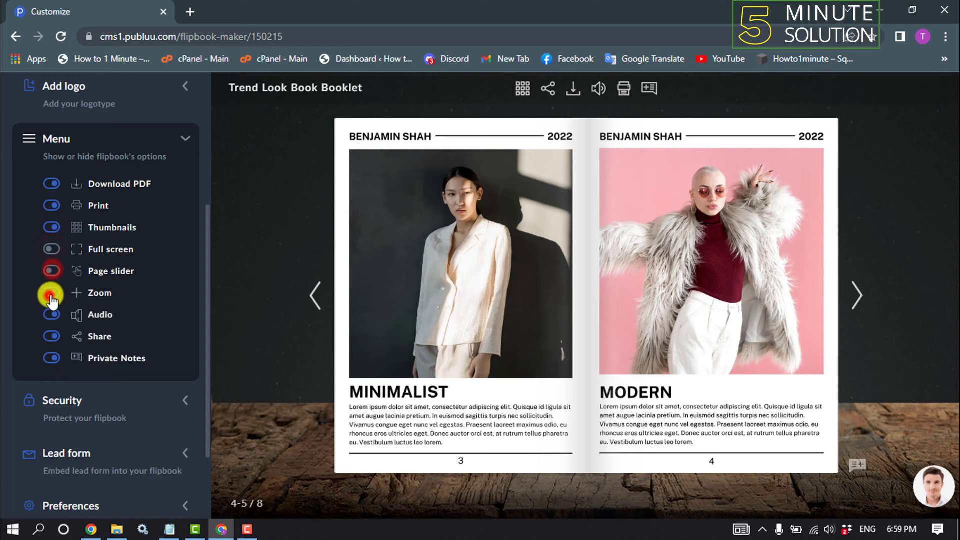
scroll(65, 289, down, 2)
Step: Check the Security and Lead form settings, then turn off Flipbook thickness in Preferences
click(64, 294)
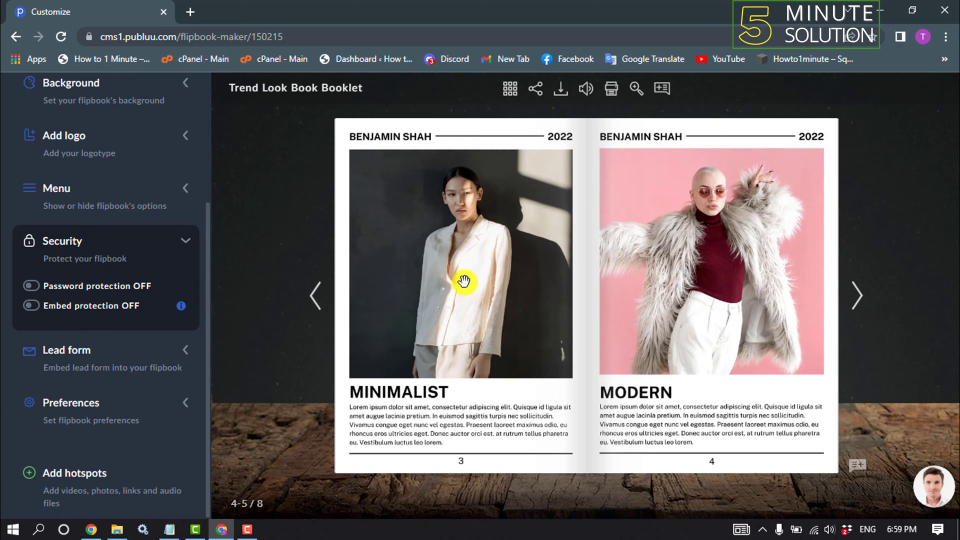
click(111, 240)
click(90, 356)
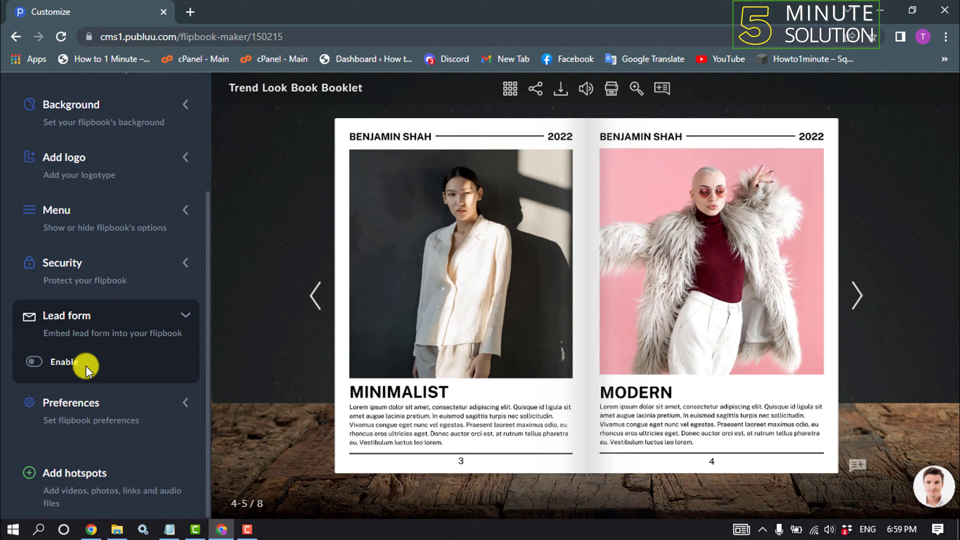
click(135, 315)
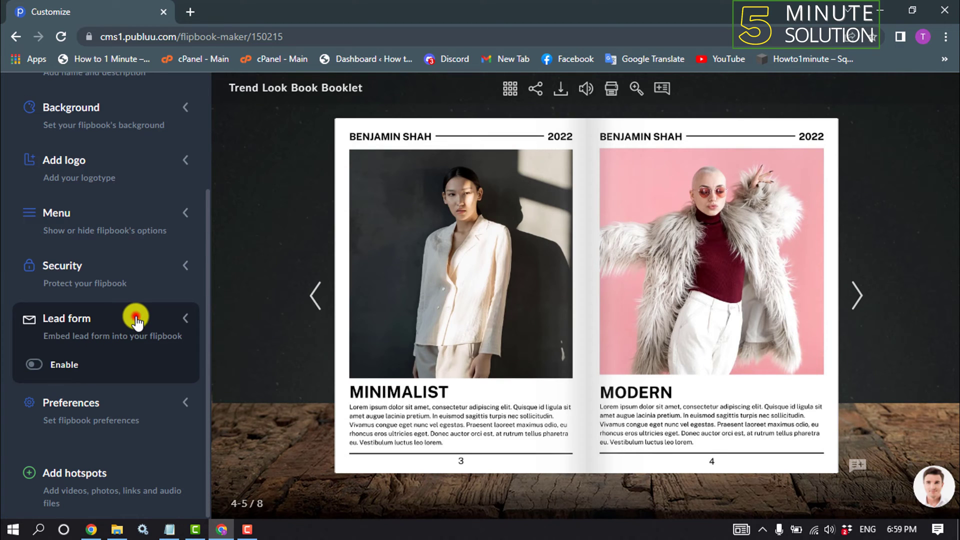
click(75, 403)
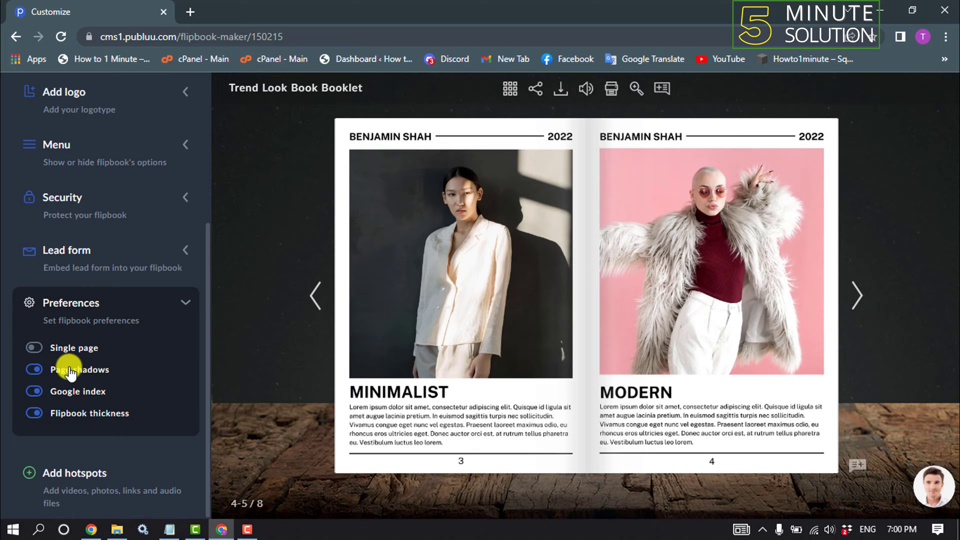
click(32, 414)
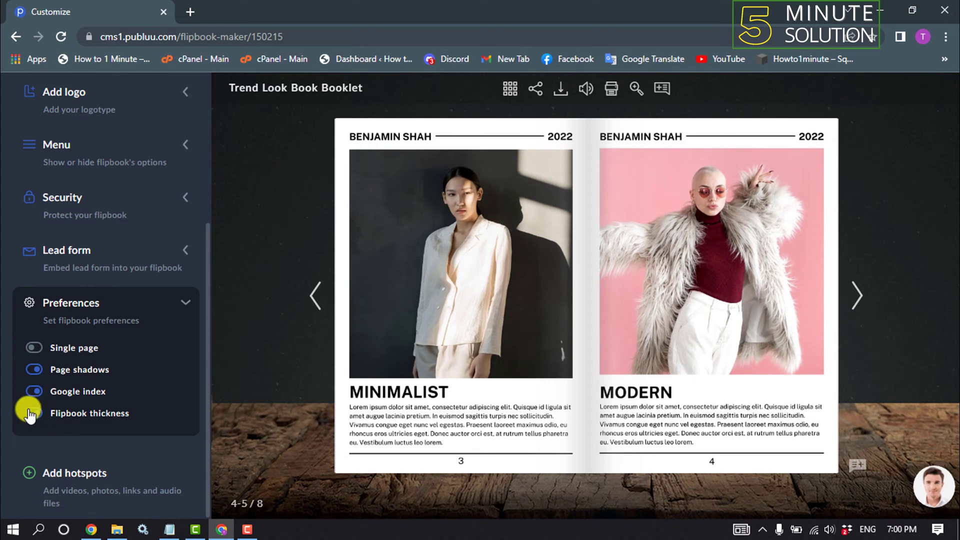
scroll(118, 369, up, 5)
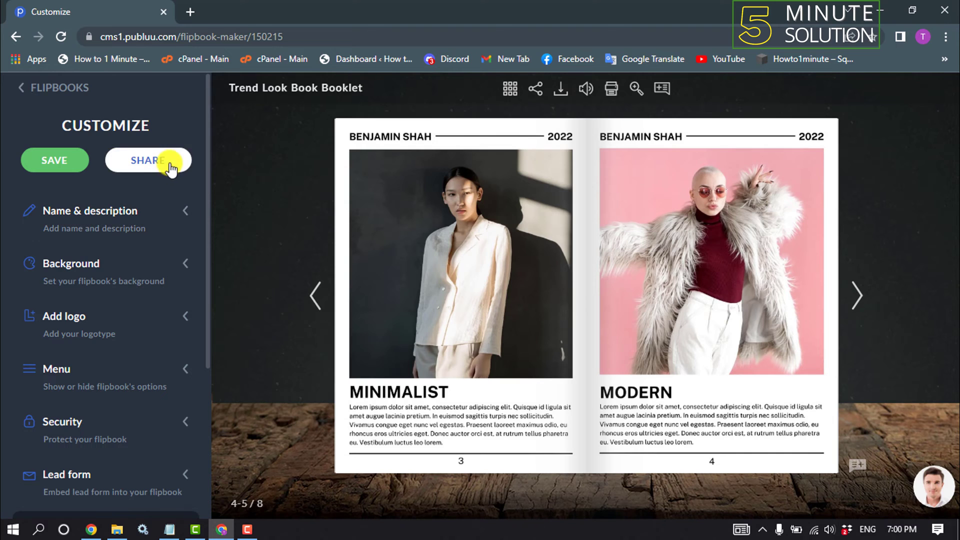
Step: Copy the flipbook's public link from the SHARE dialog's Link tab
click(167, 162)
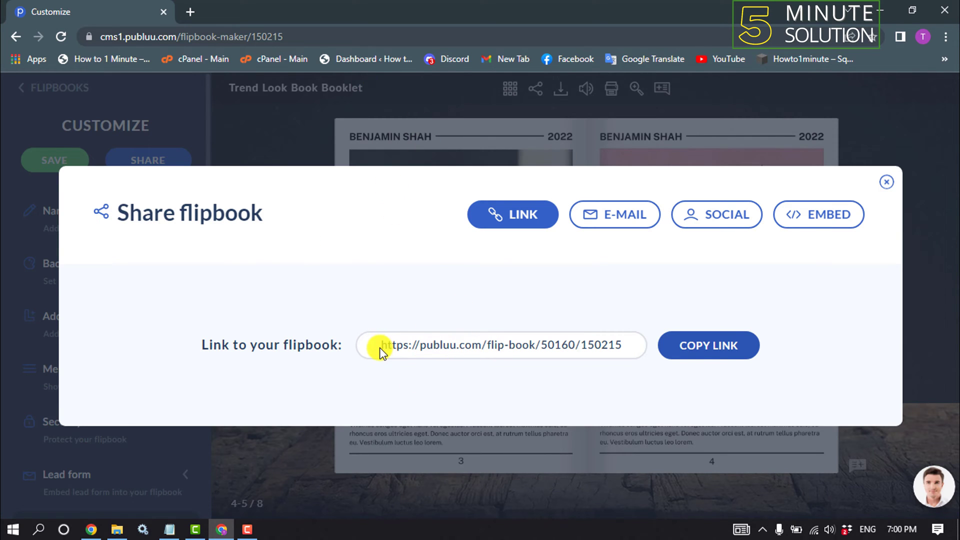
drag(386, 346, 632, 373)
key(ctrl+c)
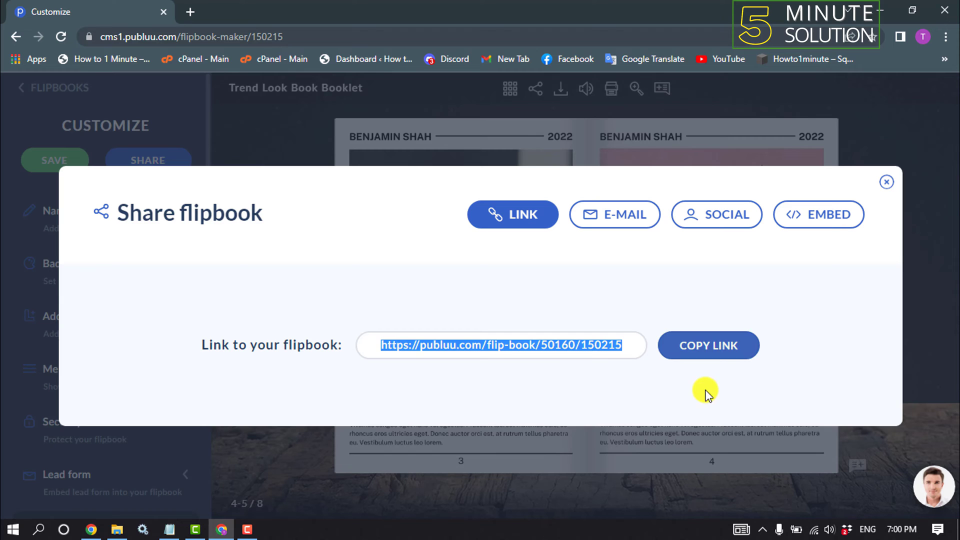
click(698, 344)
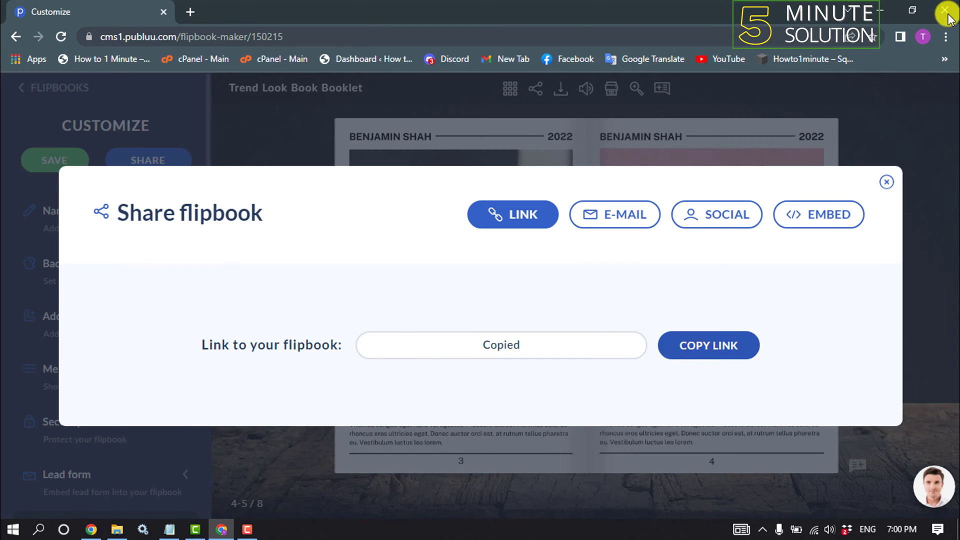
click(945, 37)
Step: Open the copied flipbook link in a new Incognito window
click(868, 91)
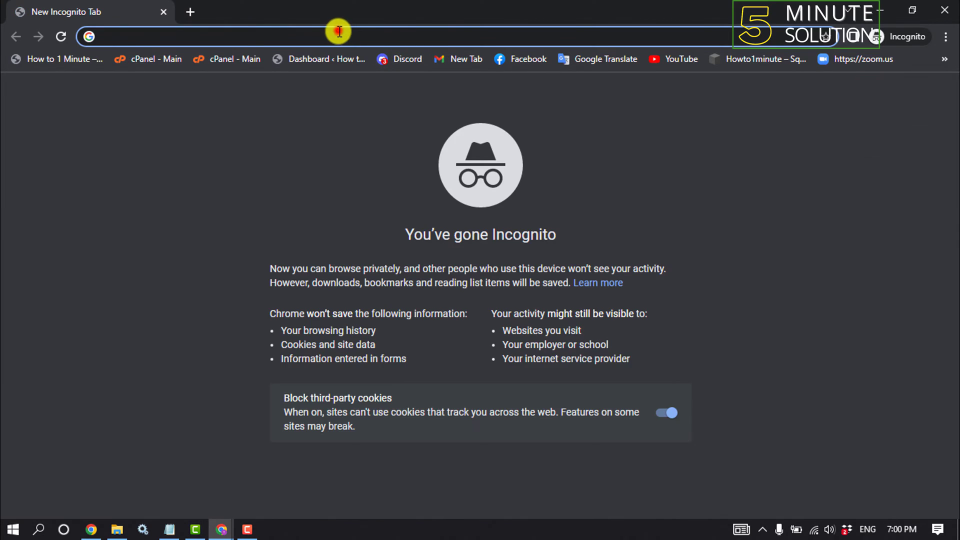
right_click(337, 34)
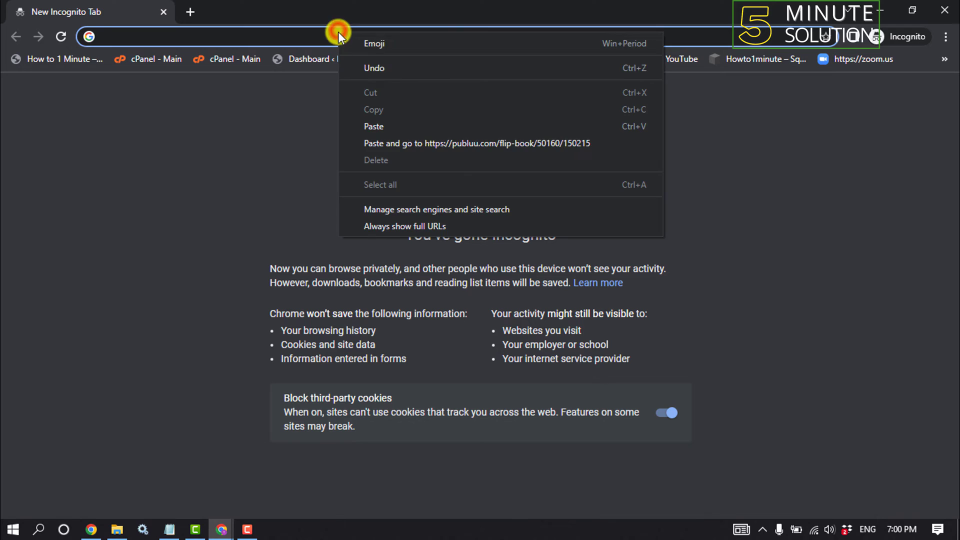
click(403, 145)
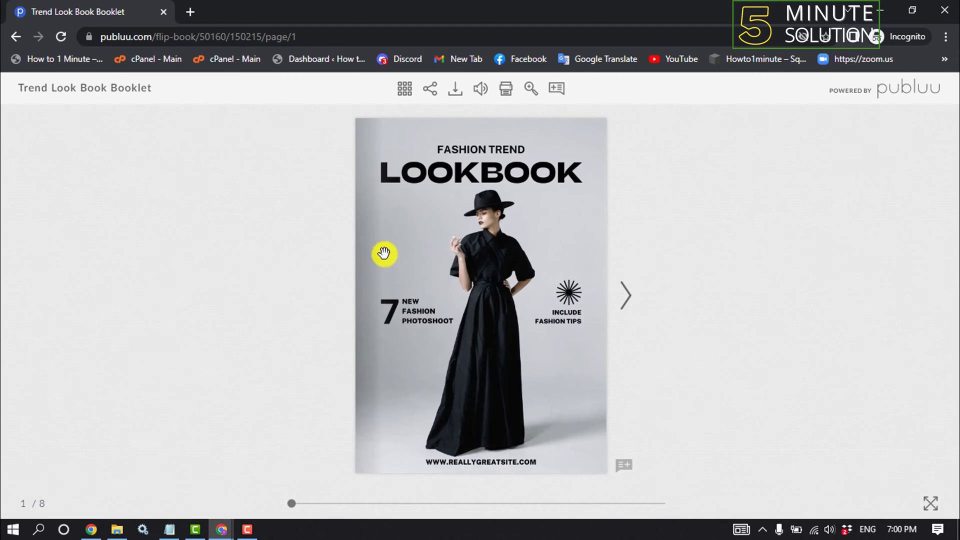
Step: Page through the shared flipbook from the cover to the final FUTURISTIC page
click(634, 295)
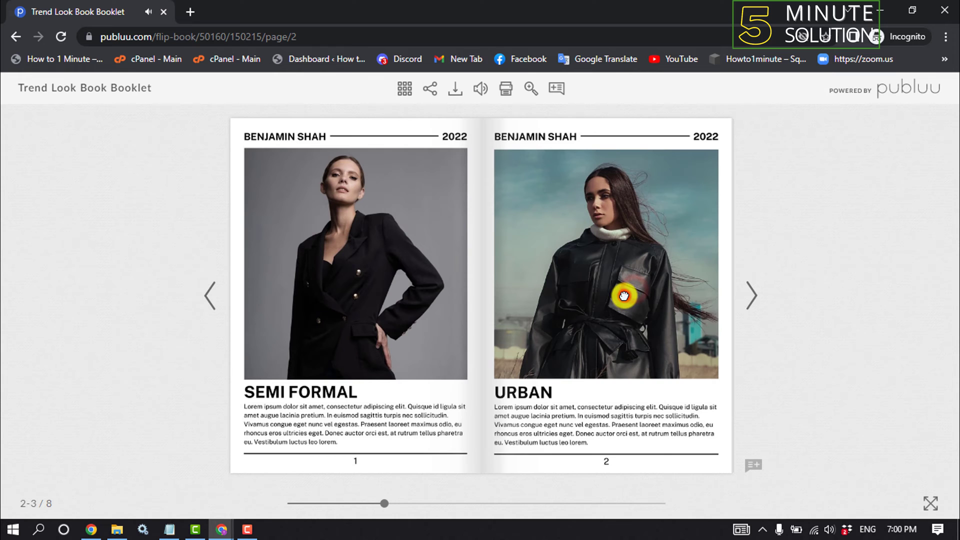
click(664, 362)
click(679, 402)
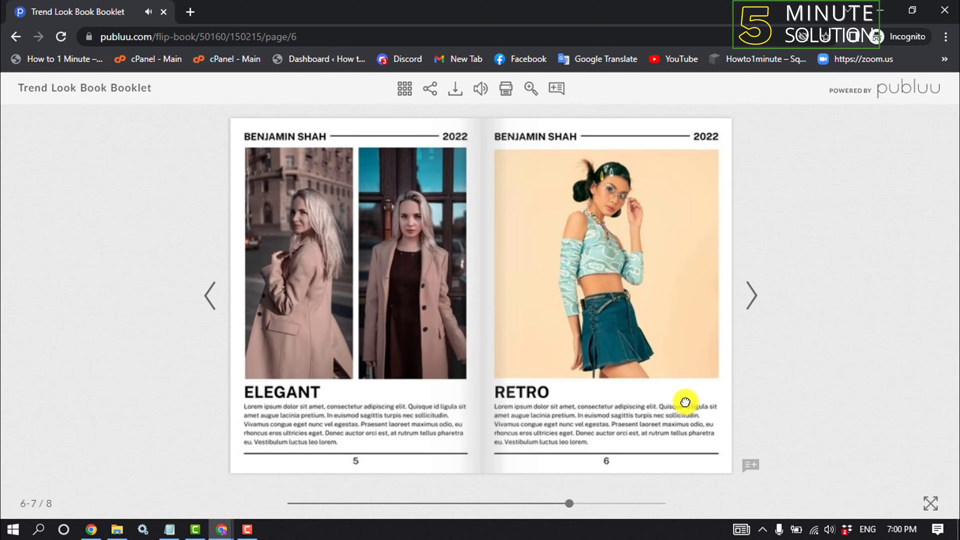
click(685, 403)
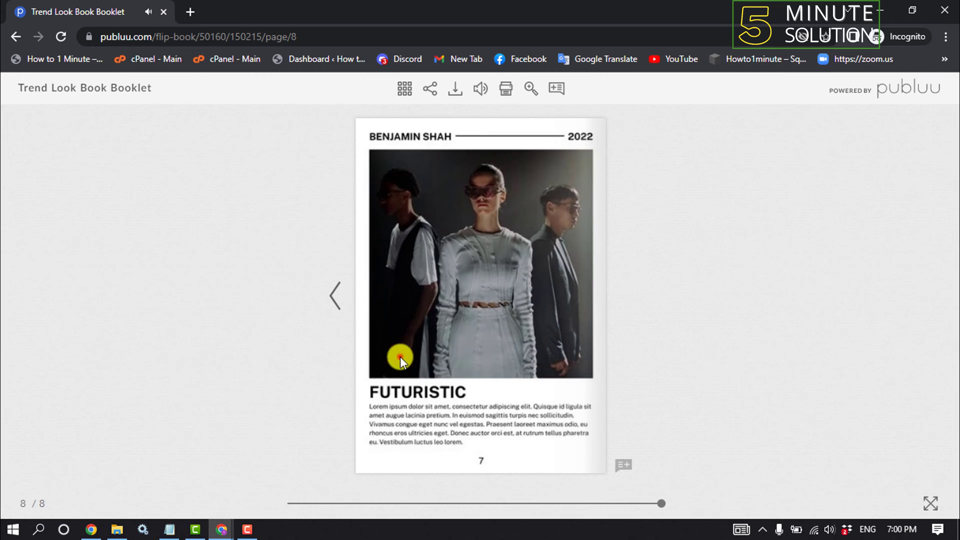
click(400, 359)
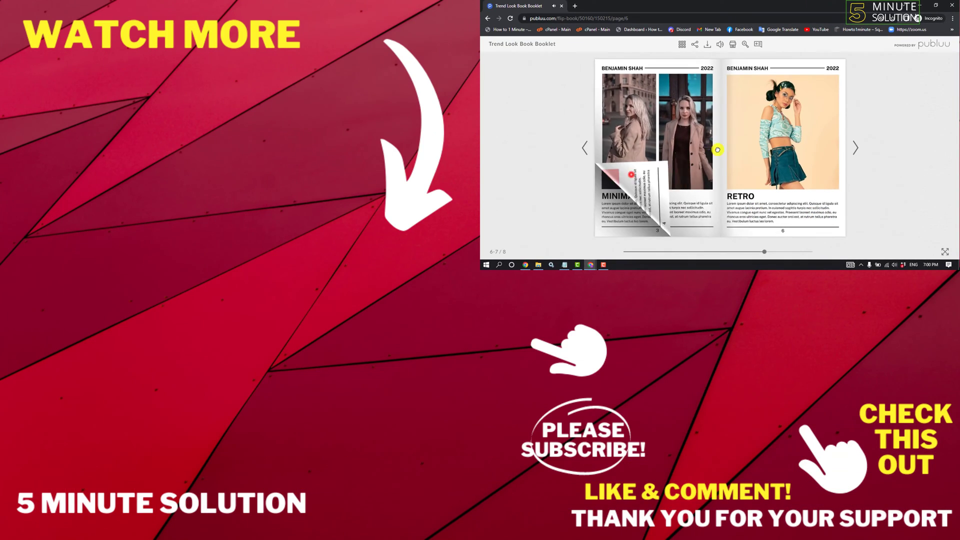